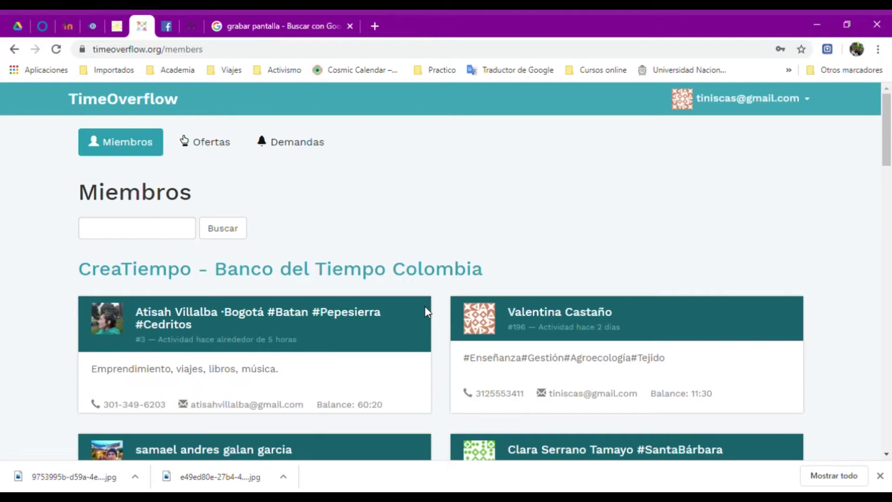
# Open your own member profile and review its offers, account and movements sections.
pyautogui.click(711, 101)
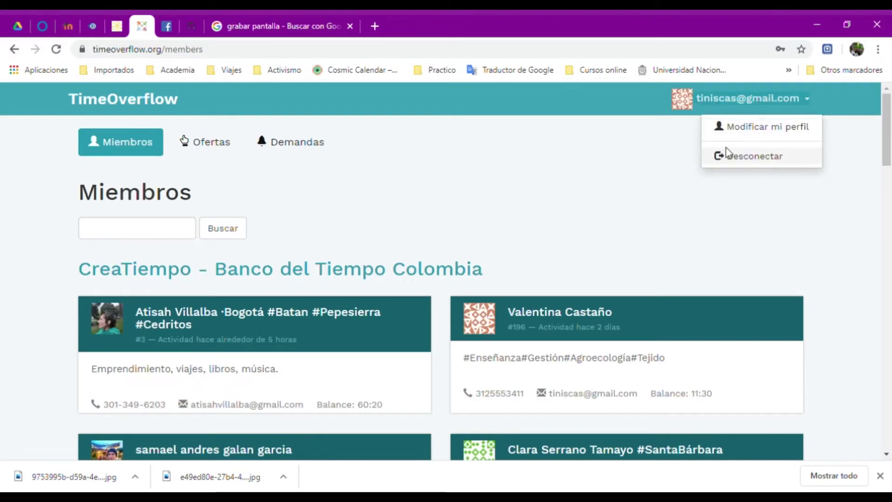
pyautogui.click(727, 126)
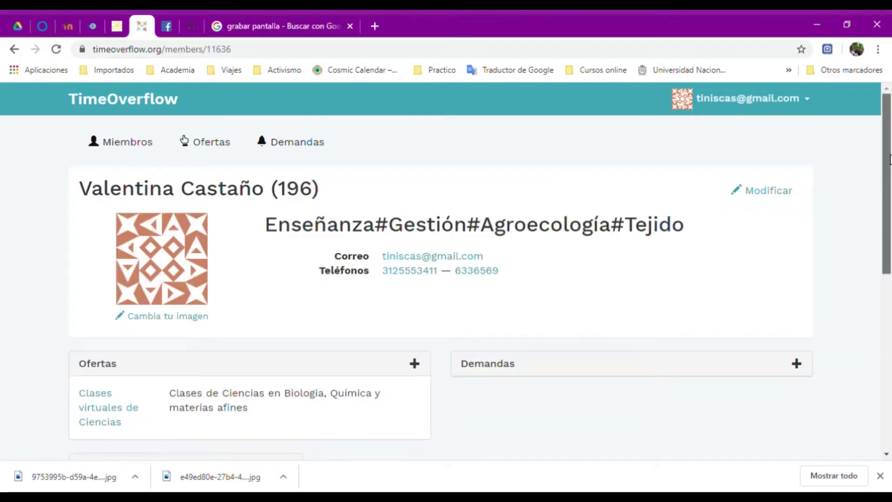
pyautogui.scroll(-3, 890, 219)
pyautogui.moveTo(890, 218); pyautogui.dragTo(889, 284)
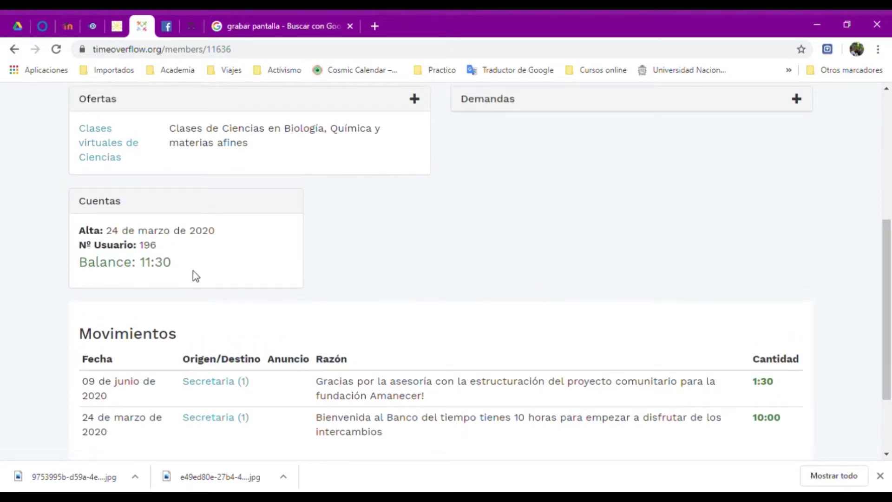
# Start a new offer from the profile and title it "Asesorías en Permacultura".
pyautogui.click(416, 102)
pyautogui.click(249, 262)
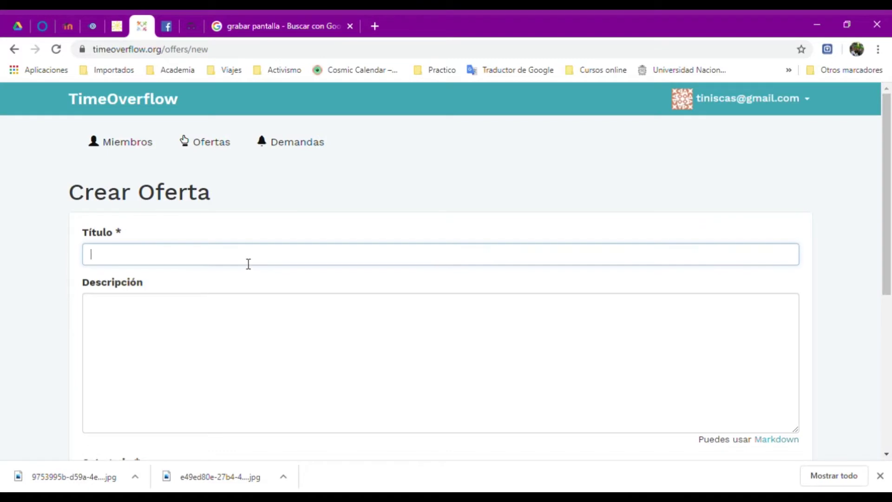
pyautogui.write('Asesorías en ')
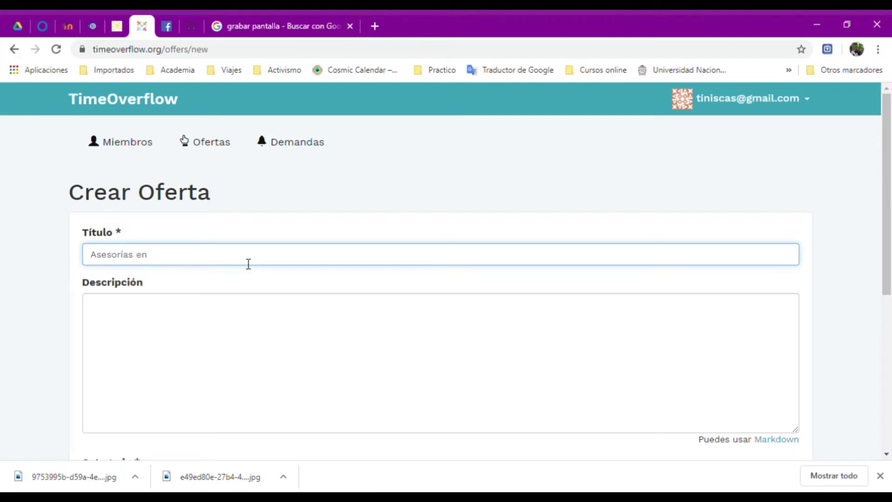
pyautogui.write('Permacultura')
# Enter the offer description "Asesoría a comunidades, proyectos y personas en torno a la permacultura popular.".
pyautogui.click(255, 327)
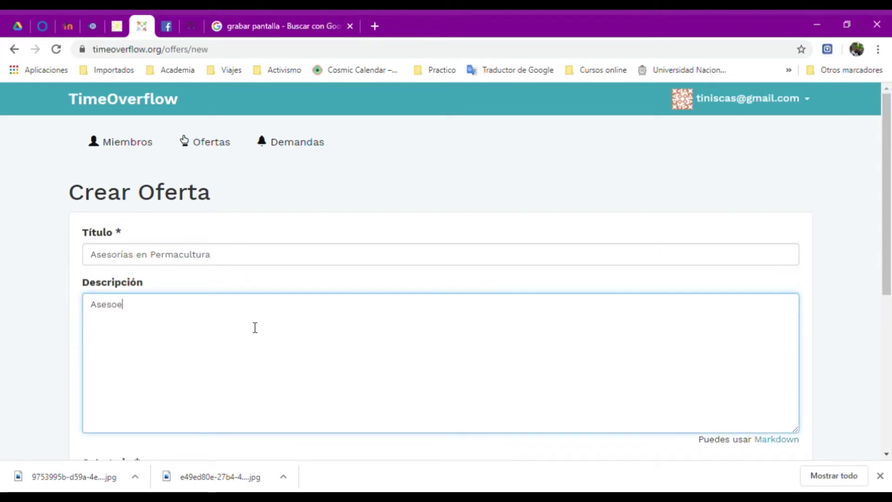
pyautogui.write('Asesoría en')
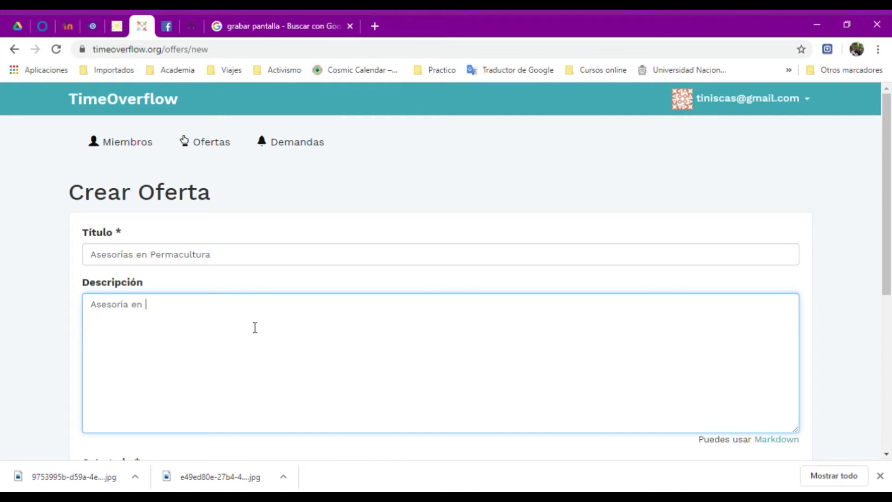
pyautogui.press('BackSpace')
pyautogui.press('BackSpace')
pyautogui.press('BackSpace')
pyautogui.write('a comunidades, proyectos')
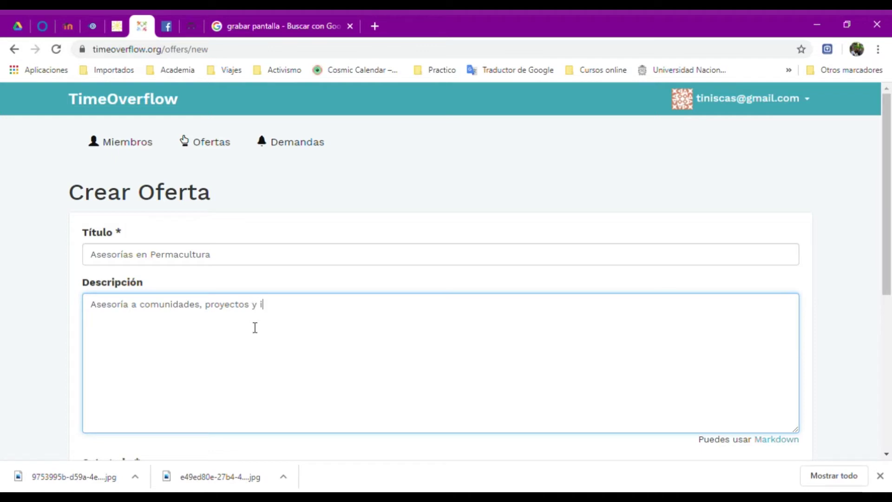
pyautogui.write('y personas en torno a la perma')
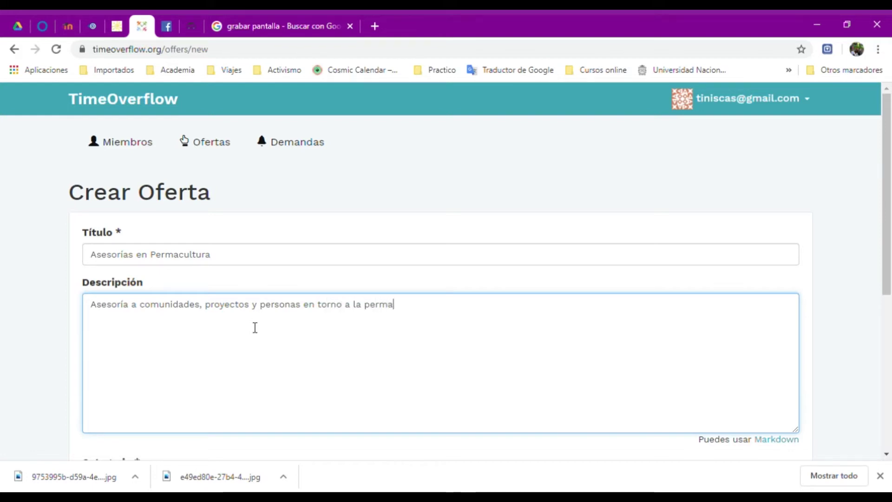
pyautogui.write('cultura popular.')
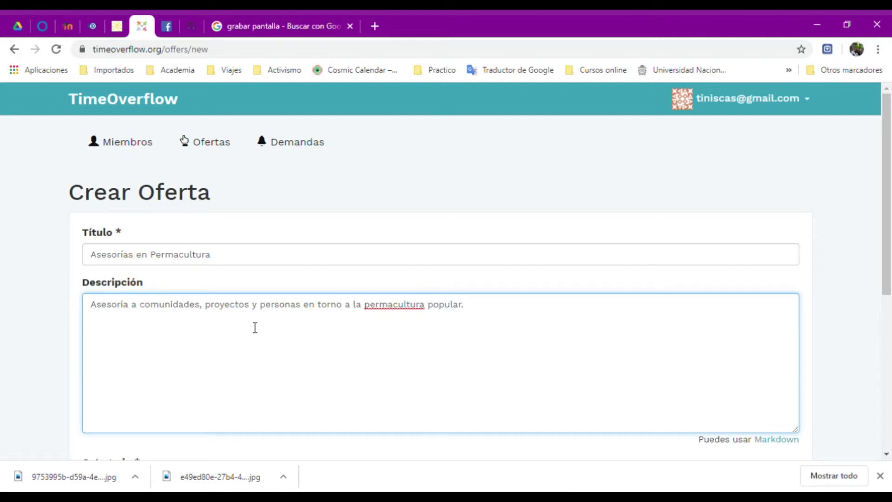
# Set the offer's category to Asesoramiento.
pyautogui.moveTo(885, 259); pyautogui.dragTo(884, 370)
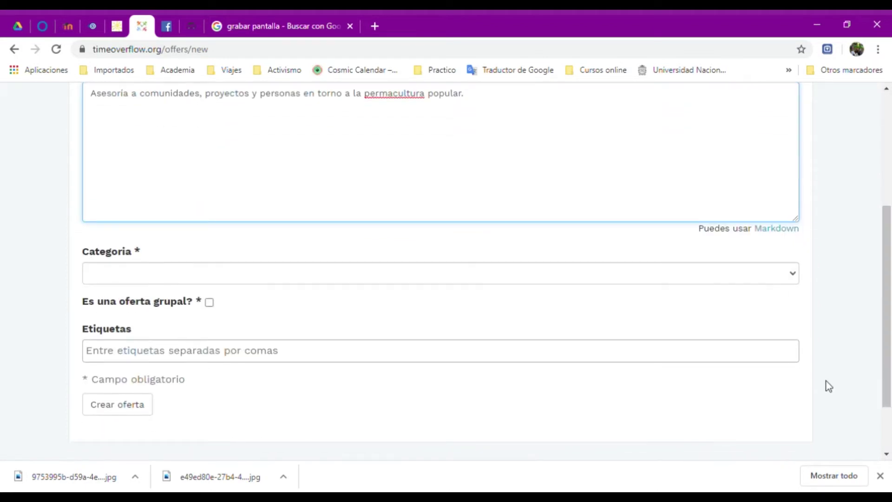
pyautogui.click(775, 280)
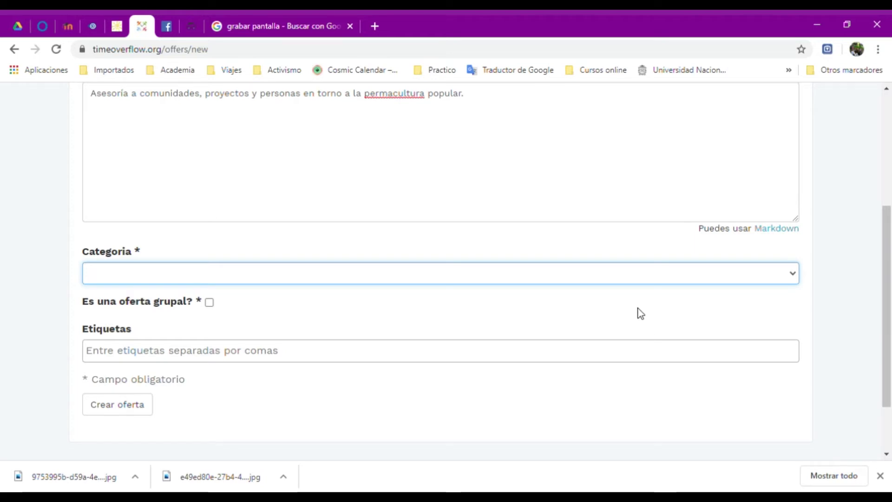
pyautogui.press('Down')
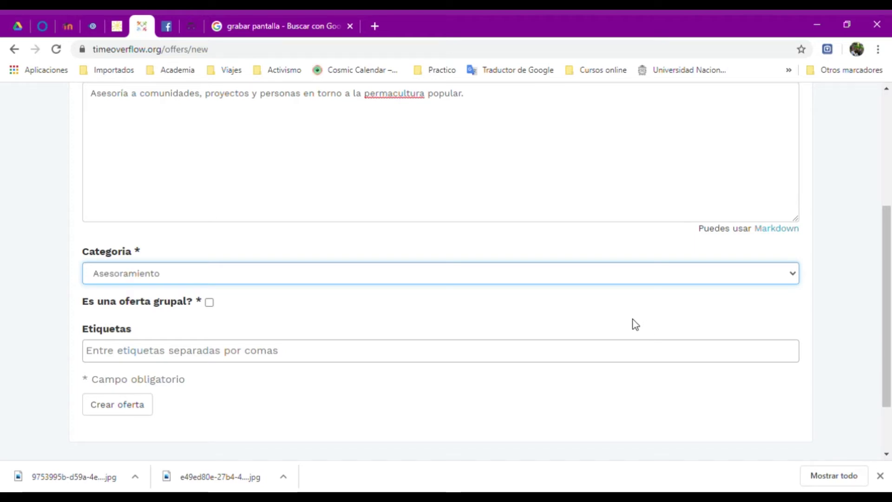
# Add the tags "Permacultura" and "agricultura" to the offer.
pyautogui.click(245, 364)
pyautogui.write('Permacul')
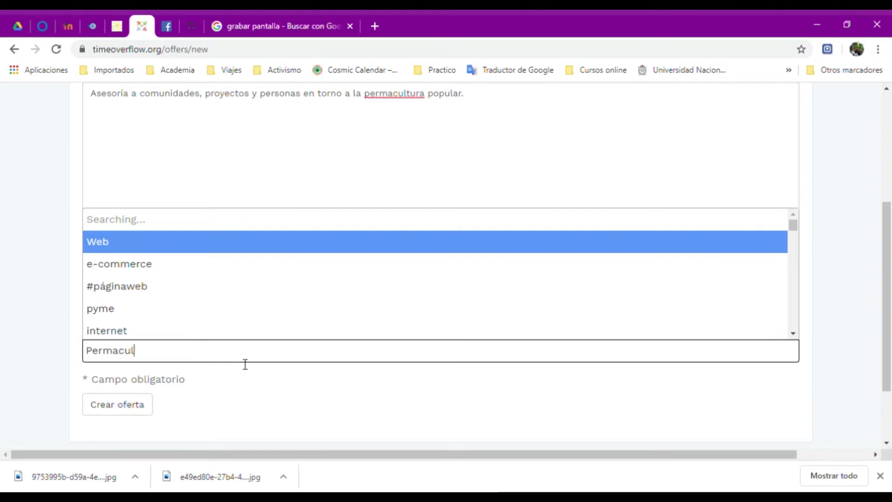
pyautogui.write('tura')
pyautogui.press('Return')
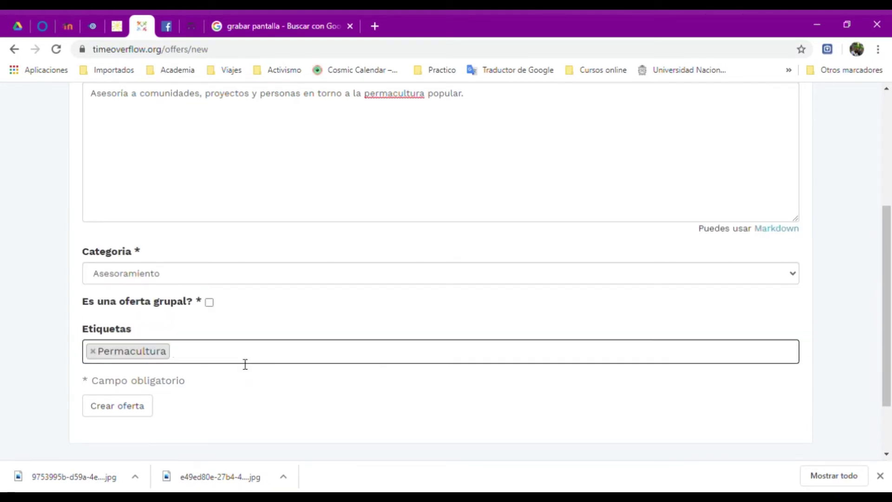
pyautogui.write('agr')
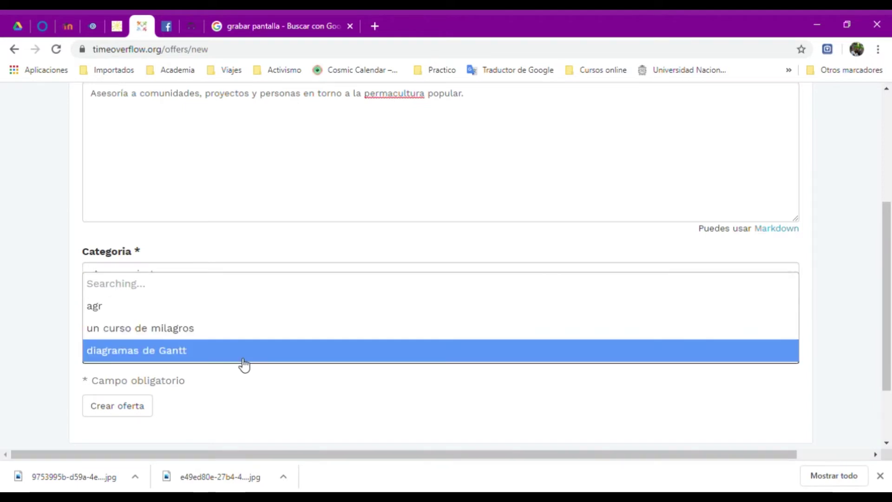
pyautogui.write('icultura')
pyautogui.press('Return')
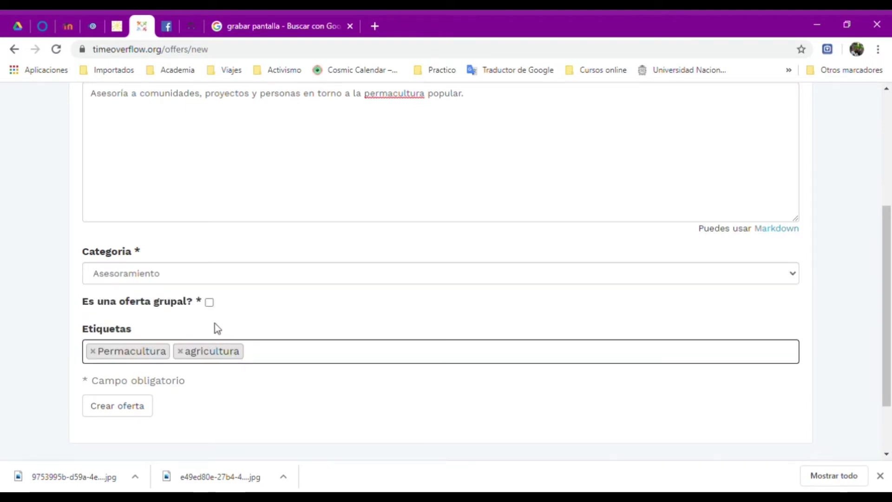
# Mark the offer as a group offer and create it.
pyautogui.click(209, 302)
pyautogui.click(148, 408)
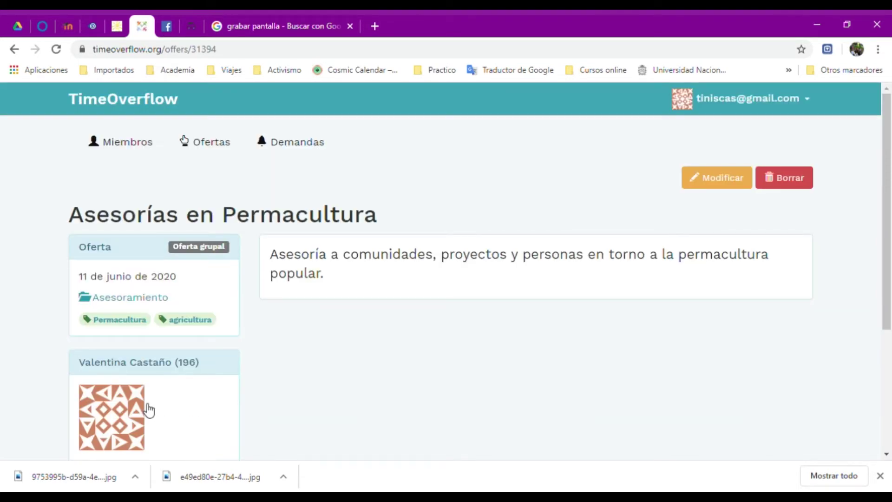
pyautogui.moveTo(887, 218)
pyautogui.mouseDown()
pyautogui.moveTo(888, 335)
pyautogui.moveTo(890, 211)
pyautogui.mouseUp()
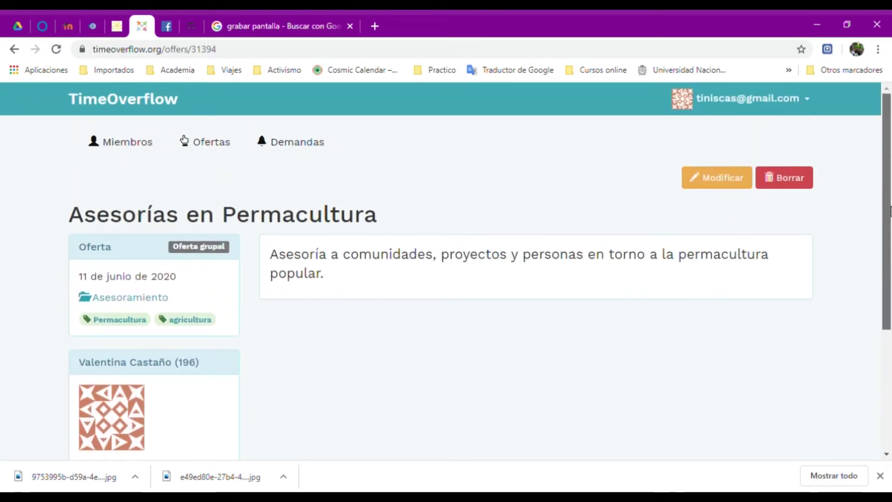
# Look at the list of all demands and return to your own member profile.
pyautogui.click(299, 154)
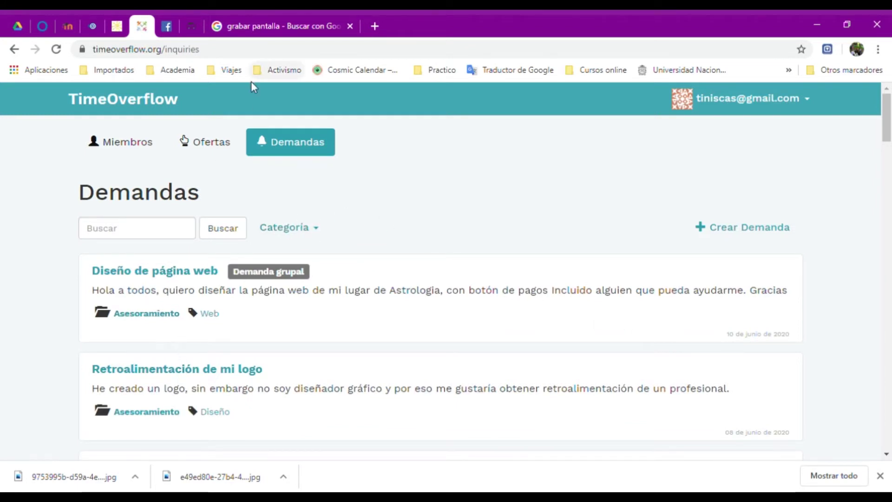
pyautogui.click(713, 99)
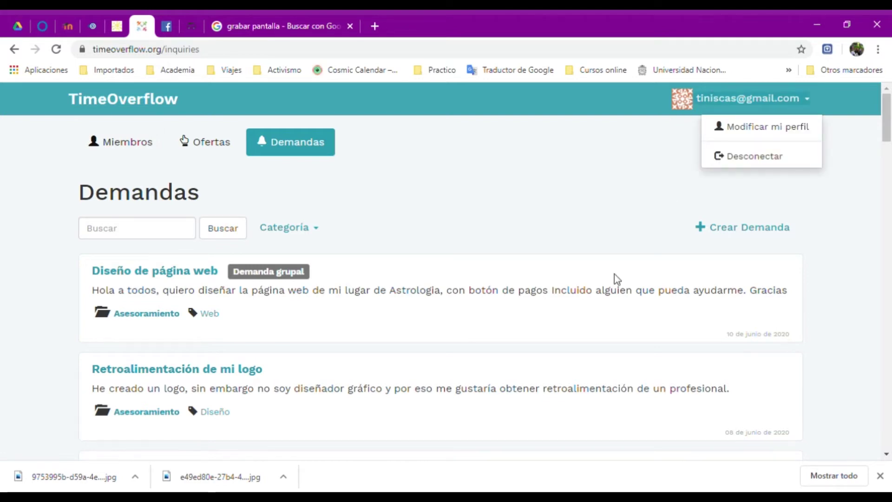
pyautogui.click(745, 135)
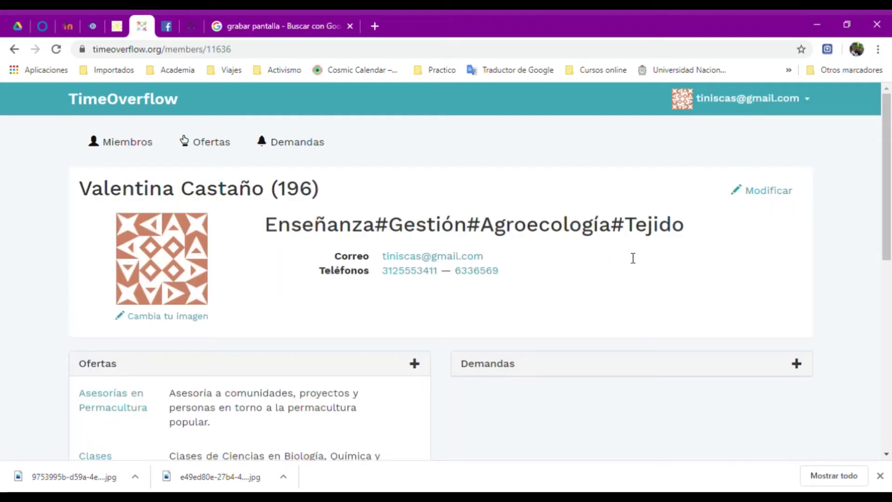
# Start a new demand from the profile and title it "Diseño gráfico".
pyautogui.click(798, 367)
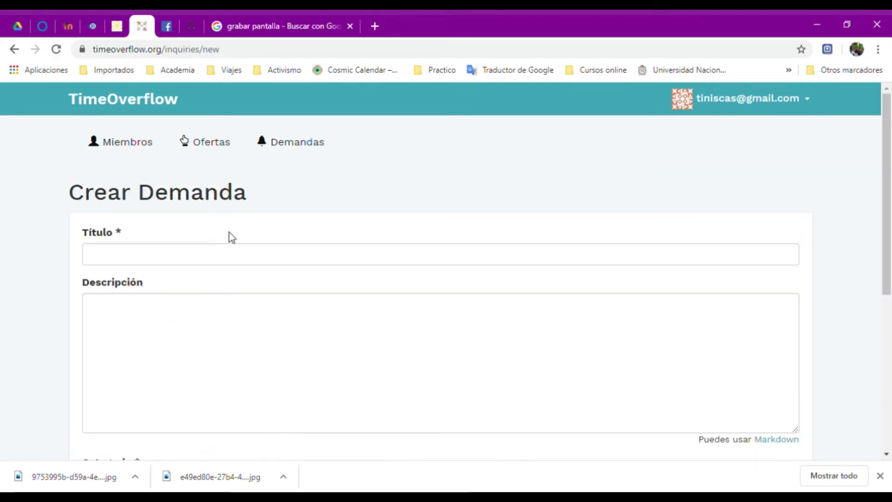
pyautogui.click(236, 256)
pyautogui.write('Diseño grafico')
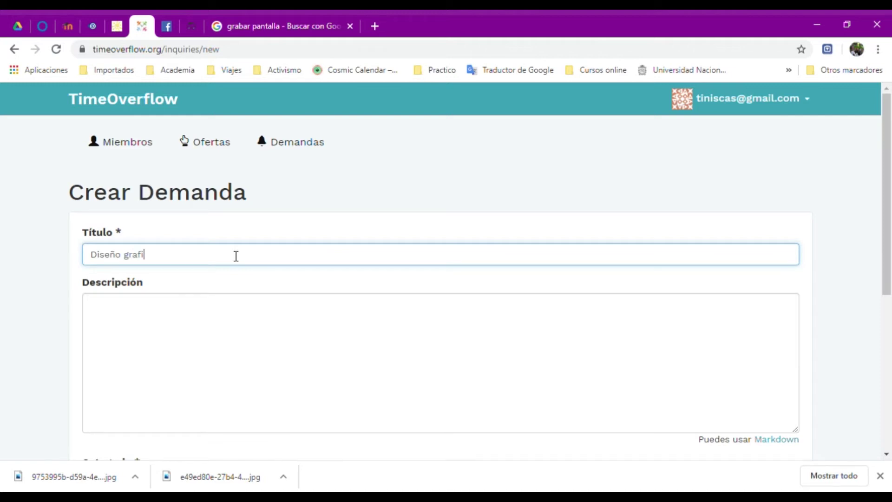
pyautogui.doubleClick(144, 264)
pyautogui.write('gráfico')
# Enter the demand description "Diseño de piezas como flyers entre otros".
pyautogui.click(159, 321)
pyautogui.write('Dis')
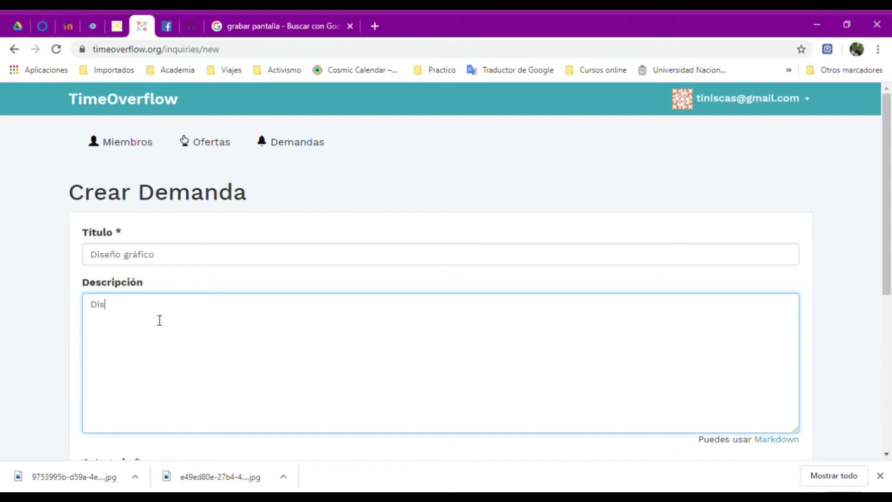
pyautogui.write('eño de piezas como flyers, entreo ')
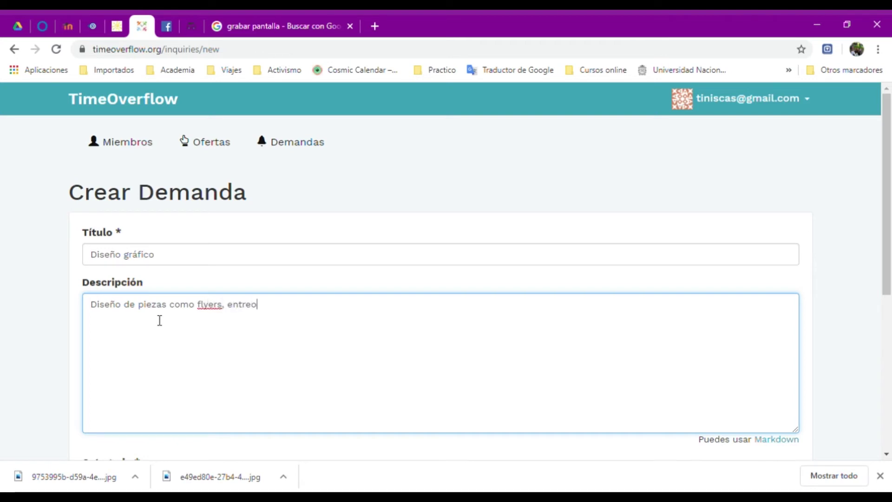
pyautogui.write('tro')
pyautogui.press('BackSpace')
# Set the demand's category to Tareas administrativas.
pyautogui.moveTo(886, 247); pyautogui.dragTo(883, 377)
pyautogui.click(717, 244)
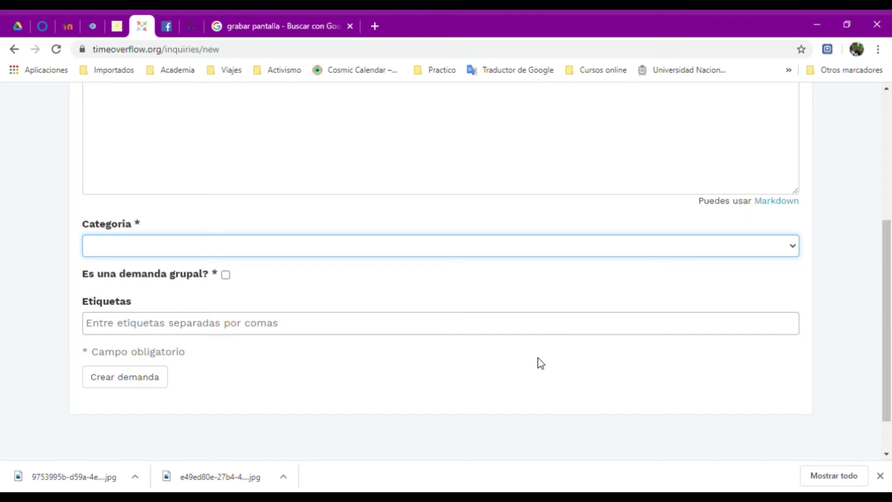
pyautogui.press('Down')
# Try to add the tag "diseño" to the demand.
pyautogui.click(273, 324)
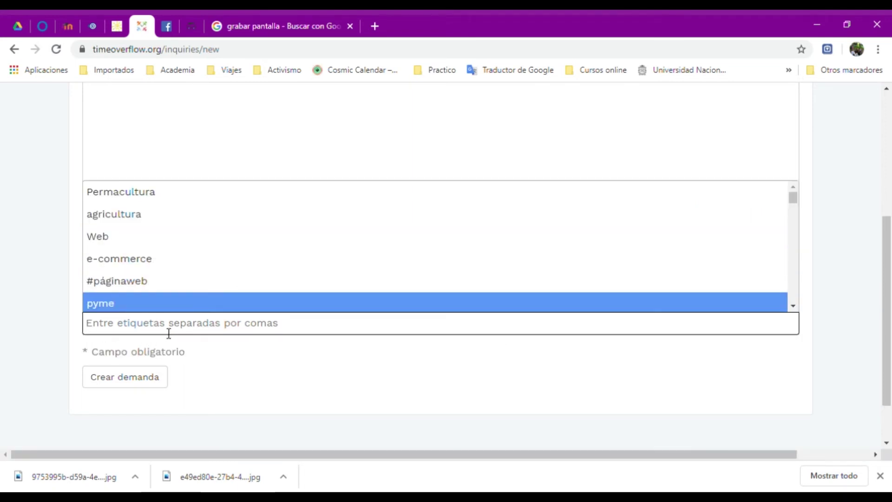
pyautogui.write('diseño')
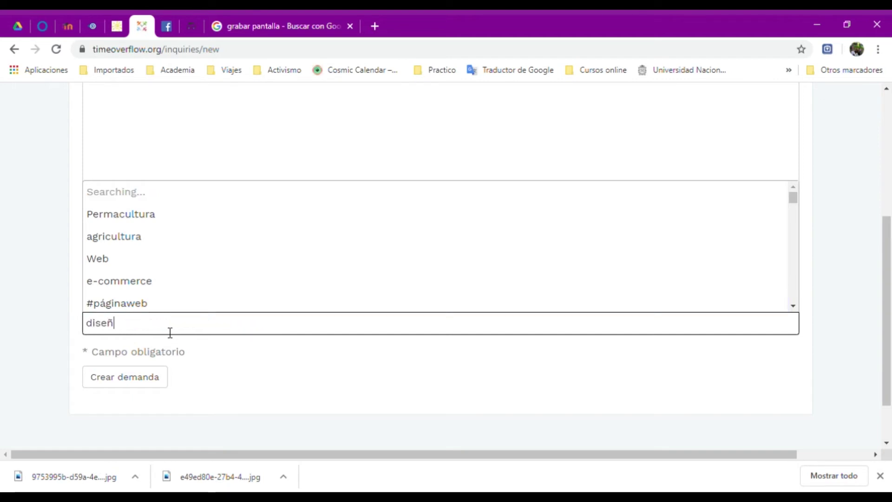
pyautogui.click(227, 364)
# Create the demand and open your member profile from the contact details on its page.
pyautogui.click(150, 377)
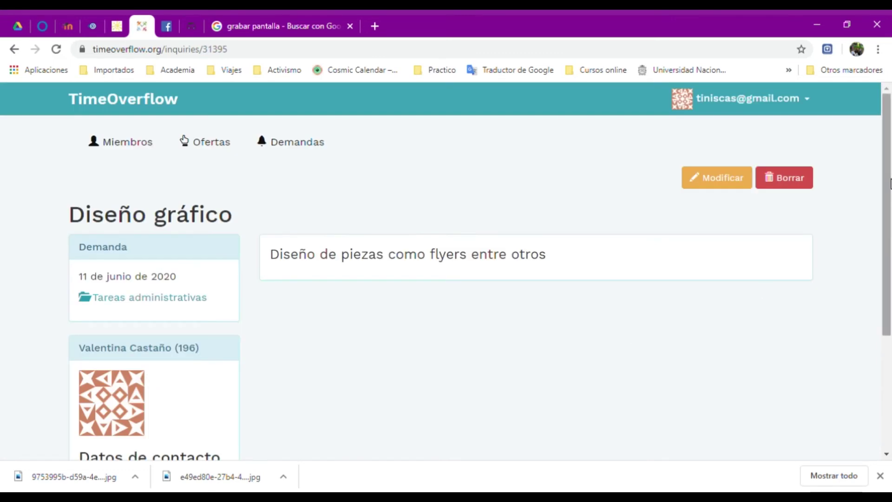
pyautogui.scroll(-4, 888, 333)
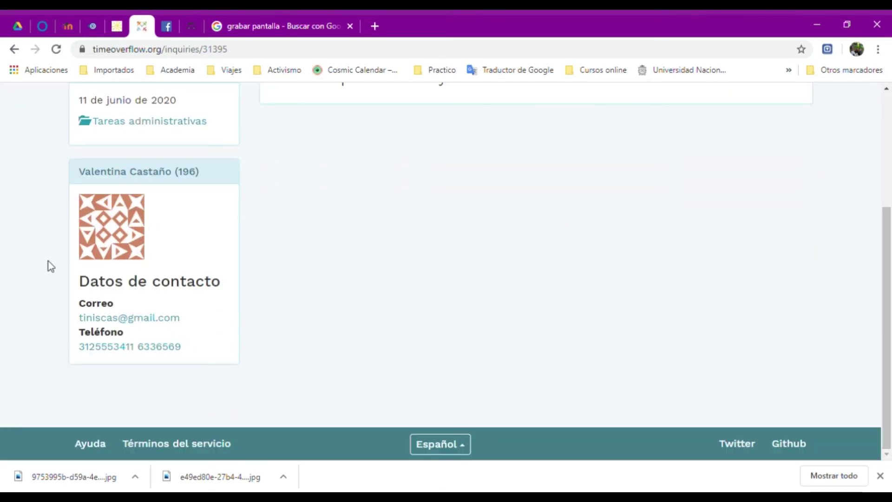
pyautogui.click(117, 244)
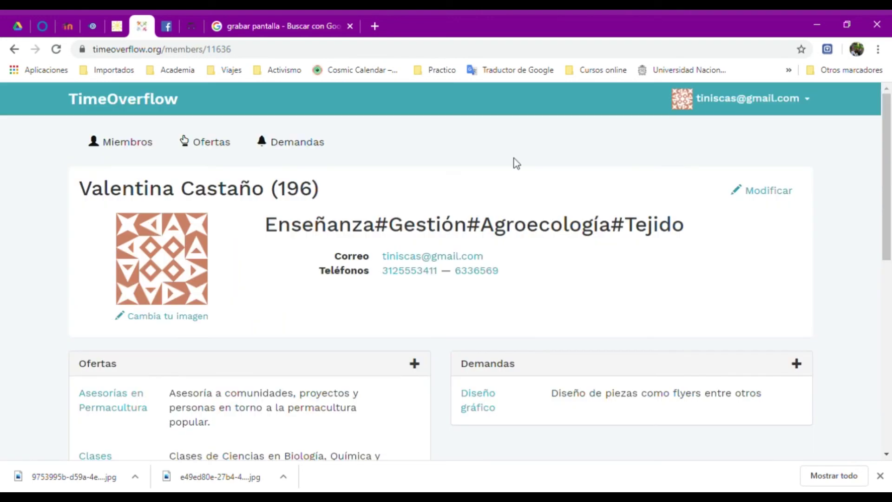
# Examine the profile's account balance and movements, highlighting the reason text of the 24 de marzo de 2020 movement.
pyautogui.moveTo(890, 192); pyautogui.dragTo(889, 380)
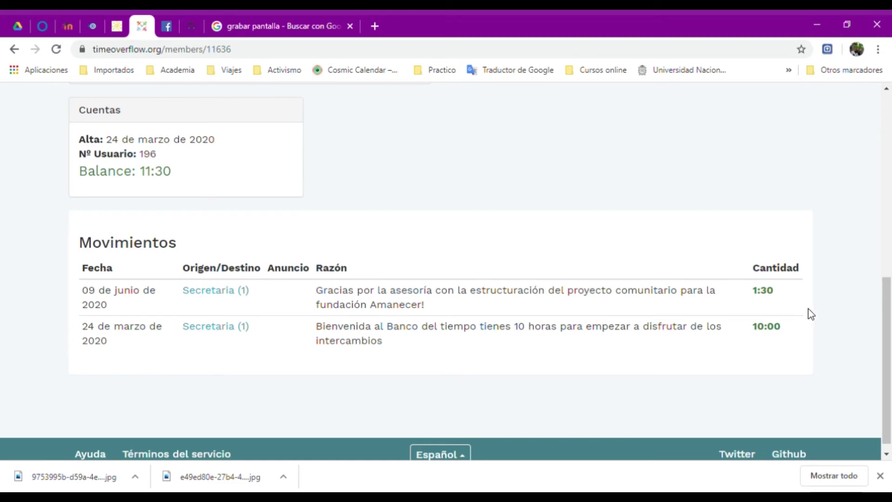
pyautogui.moveTo(887, 321); pyautogui.dragTo(887, 320)
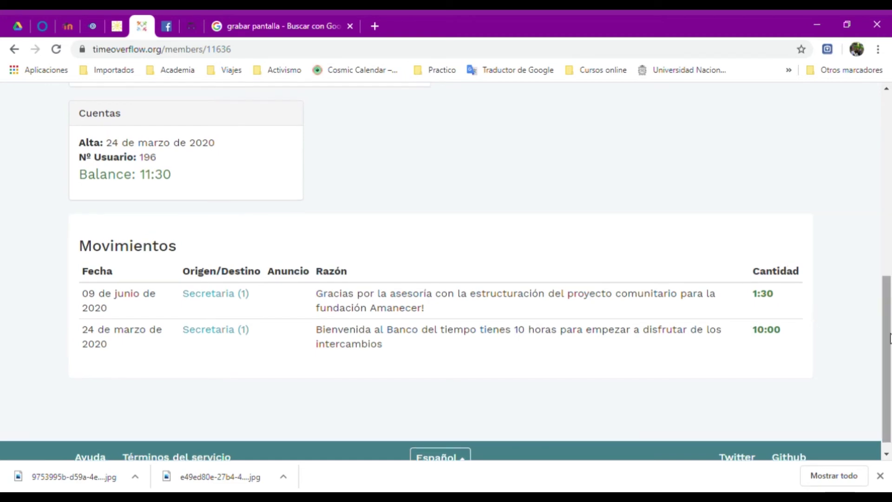
pyautogui.doubleClick(326, 330)
pyautogui.keyDown('shift'); pyautogui.click(410, 341); pyautogui.keyUp('shift')
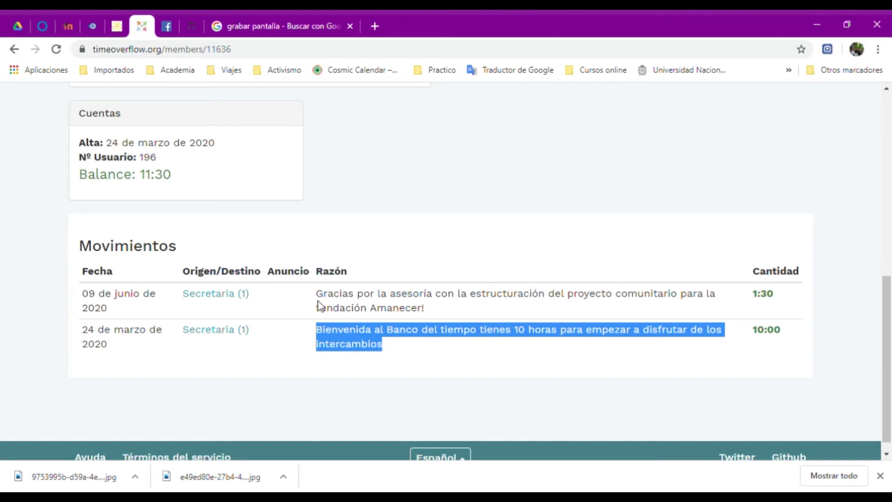
# Highlight the reason text of the 09 de junio de 2020 movement and review the profile's details and movements.
pyautogui.moveTo(316, 293); pyautogui.dragTo(494, 317)
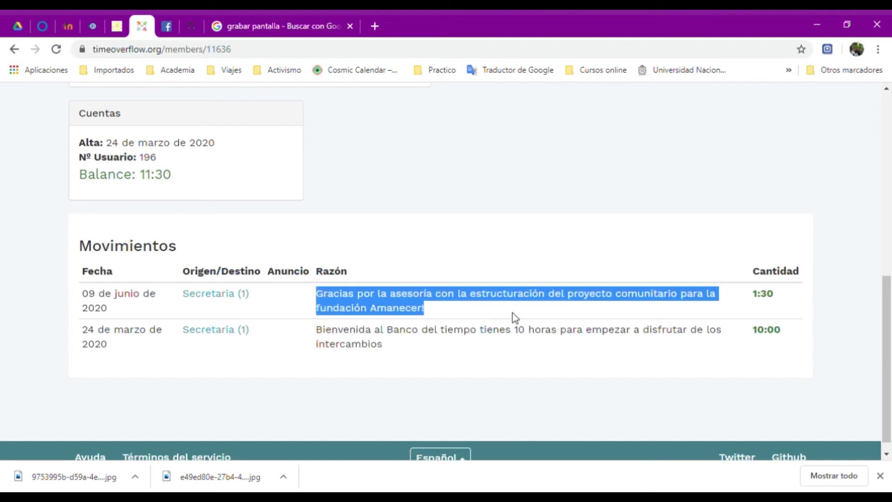
pyautogui.scroll(1, 888, 337)
pyautogui.moveTo(888, 337); pyautogui.dragTo(889, 174)
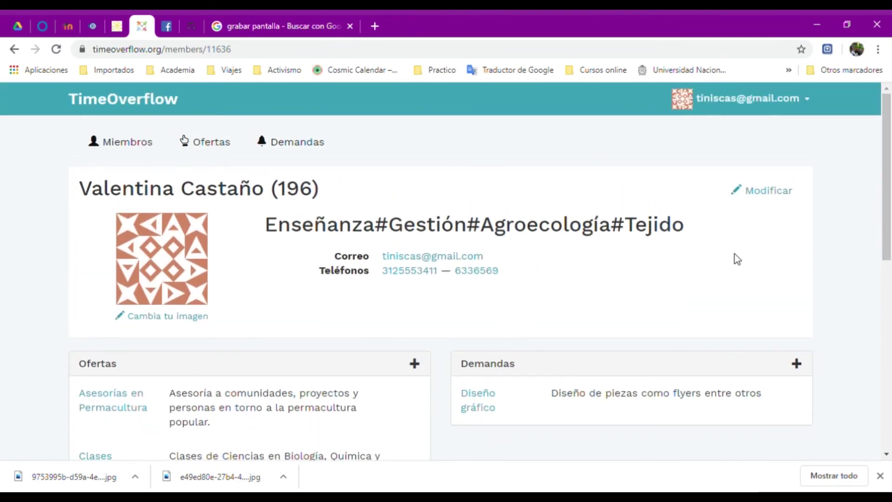
pyautogui.moveTo(882, 273); pyautogui.dragTo(882, 402)
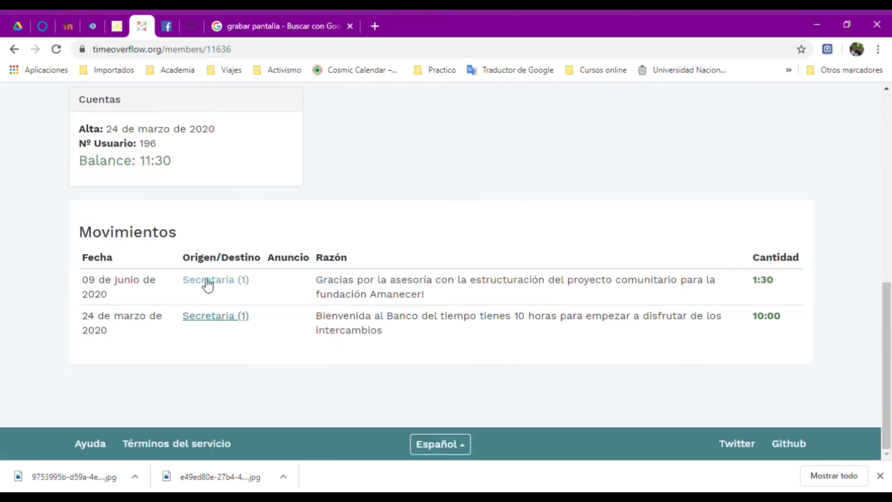
pyautogui.moveTo(886, 367); pyautogui.dragTo(831, 154)
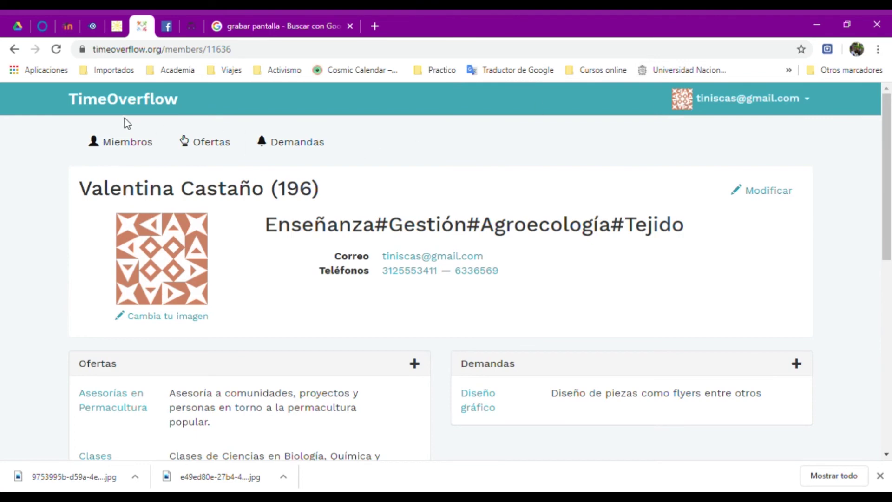
# Go to the time bank's main page, open the members directory, and review the first listed member's offers and demands.
pyautogui.click(125, 103)
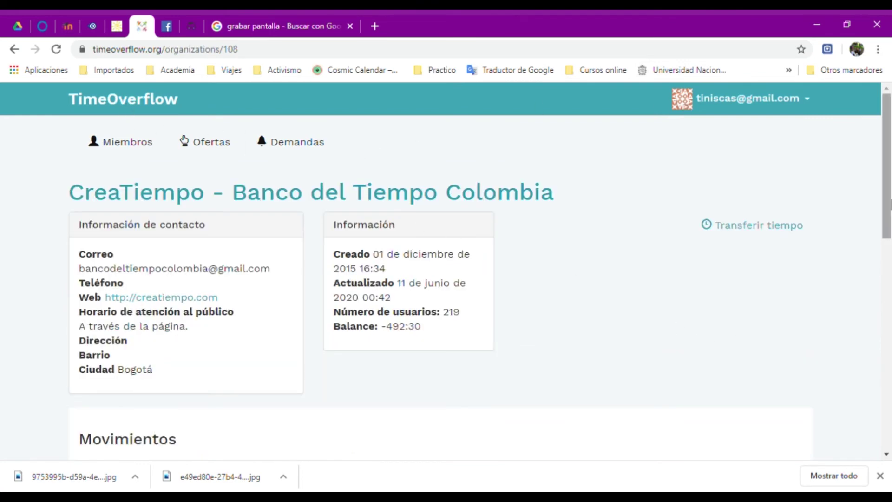
pyautogui.moveTo(889, 204); pyautogui.dragTo(860, 192)
pyautogui.click(93, 143)
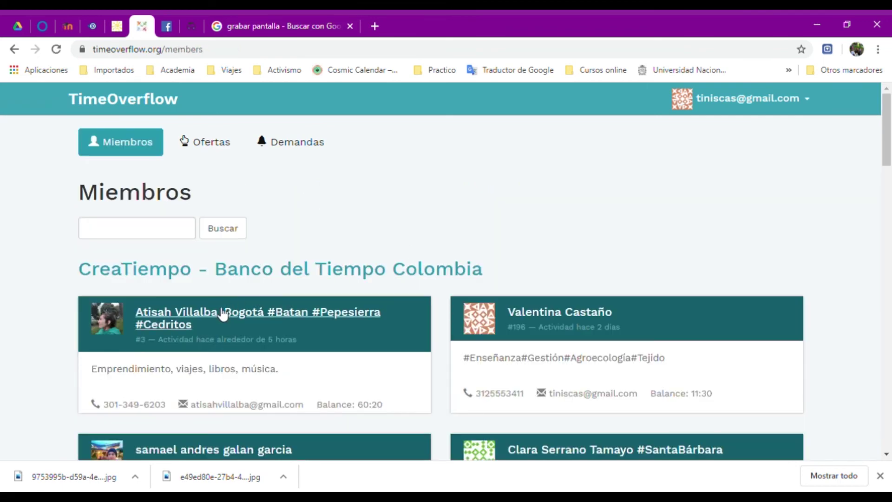
pyautogui.click(216, 310)
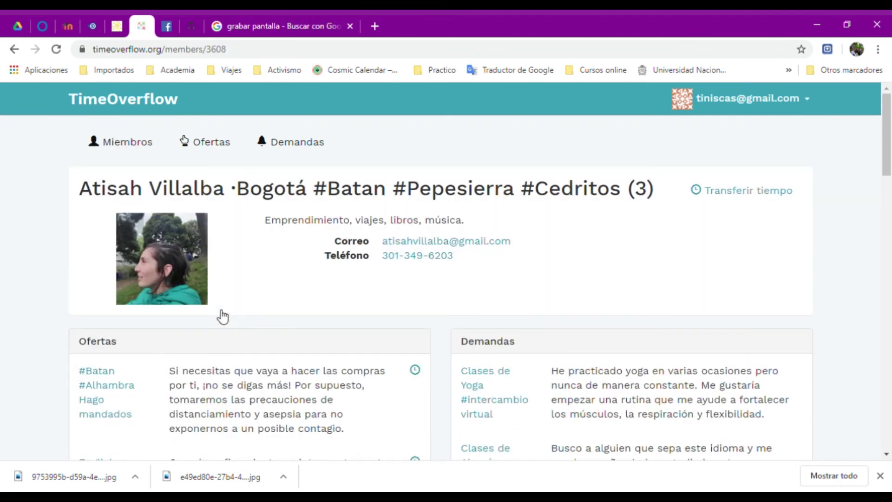
pyautogui.scroll(-7, 864, 154)
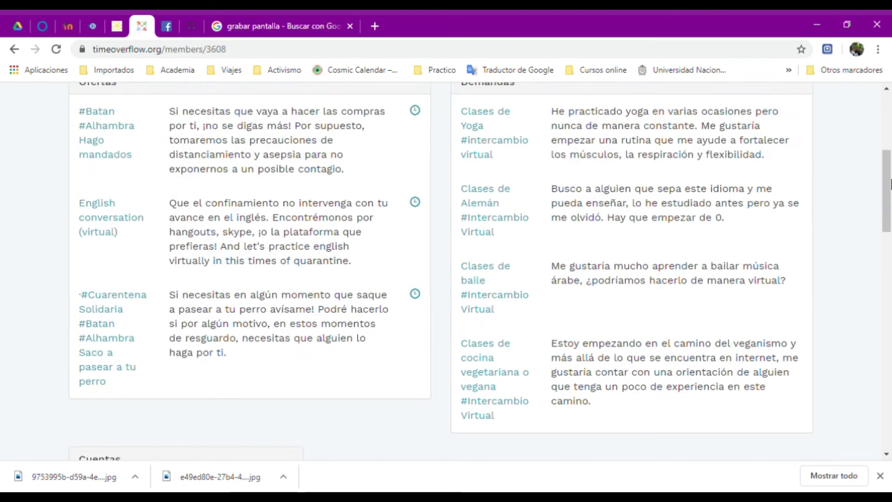
pyautogui.moveTo(888, 283); pyautogui.dragTo(888, 139)
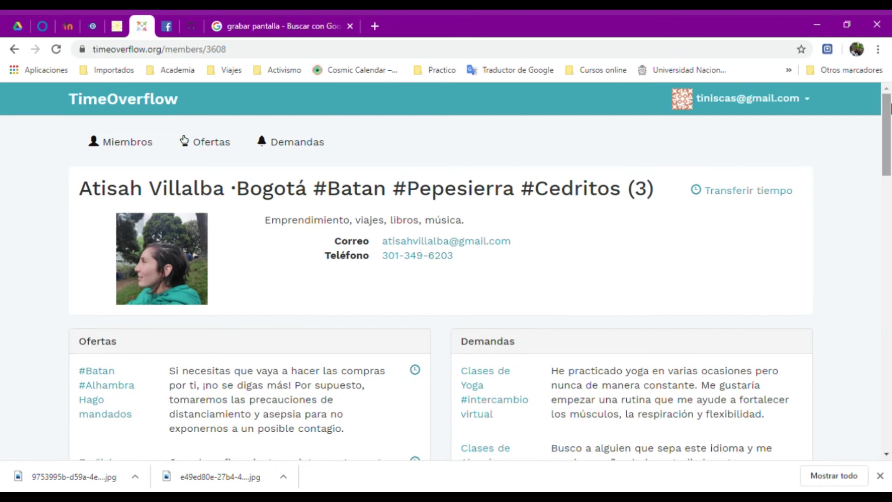
pyautogui.click(757, 199)
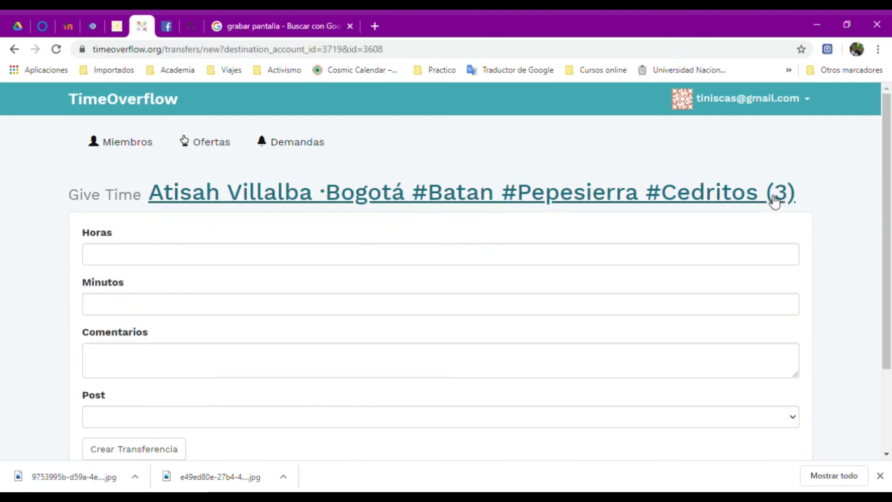
pyautogui.moveTo(888, 255)
pyautogui.mouseDown()
pyautogui.moveTo(889, 335)
pyautogui.moveTo(888, 243)
pyautogui.mouseUp()
pyautogui.click(150, 257)
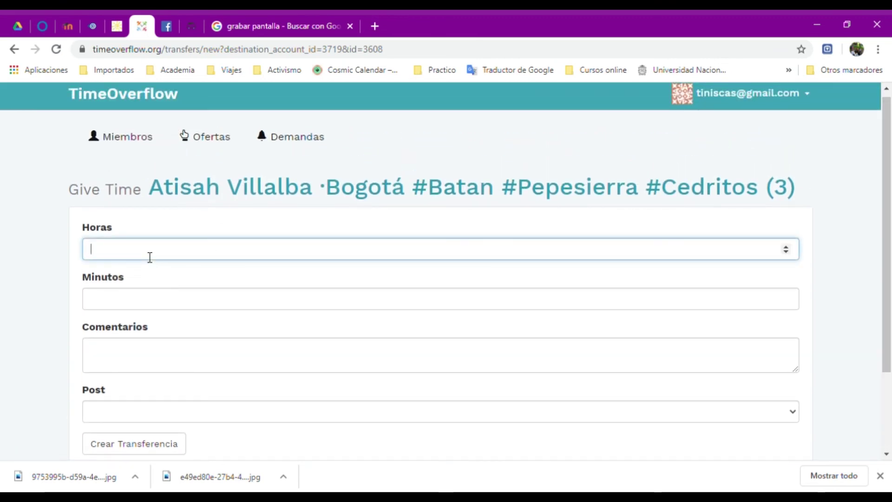
pyautogui.click(15, 49)
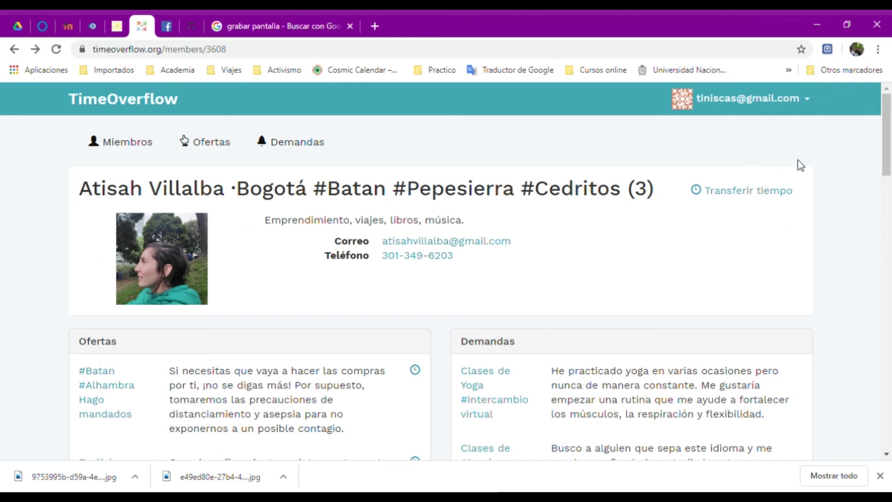
# Open the form for transferring time to this member from their profile.
pyautogui.click(800, 187)
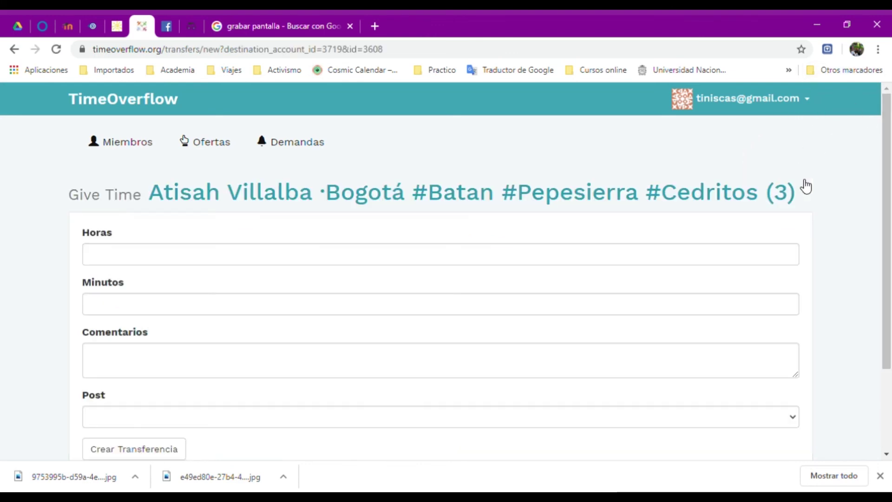